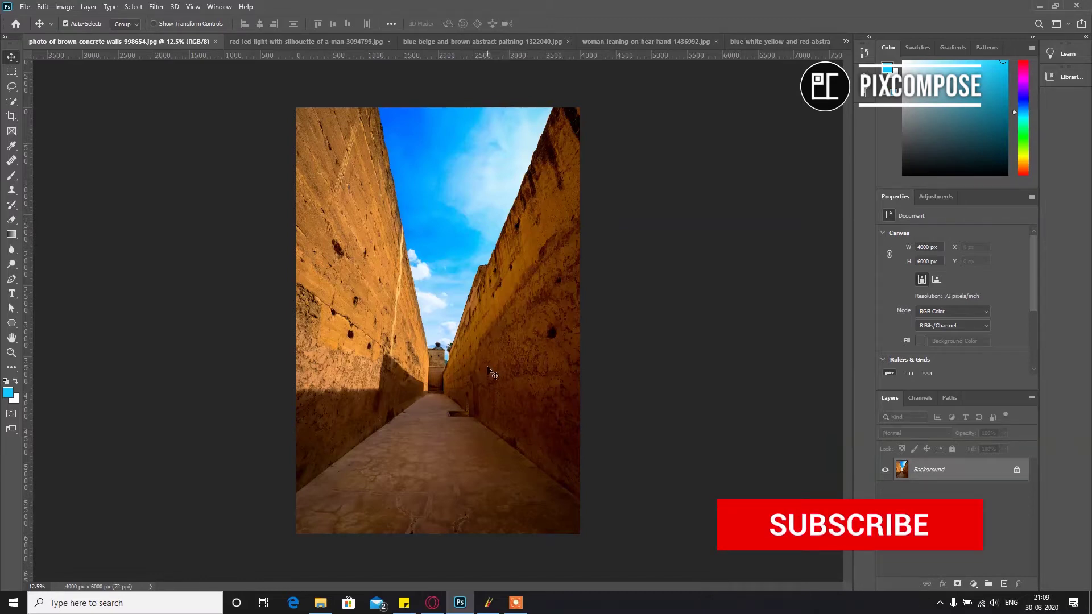
Step: Look through the open source images, including the concrete walls photo, the abstract paintings and the woman's portrait
left_click(286, 42)
left_click(445, 43)
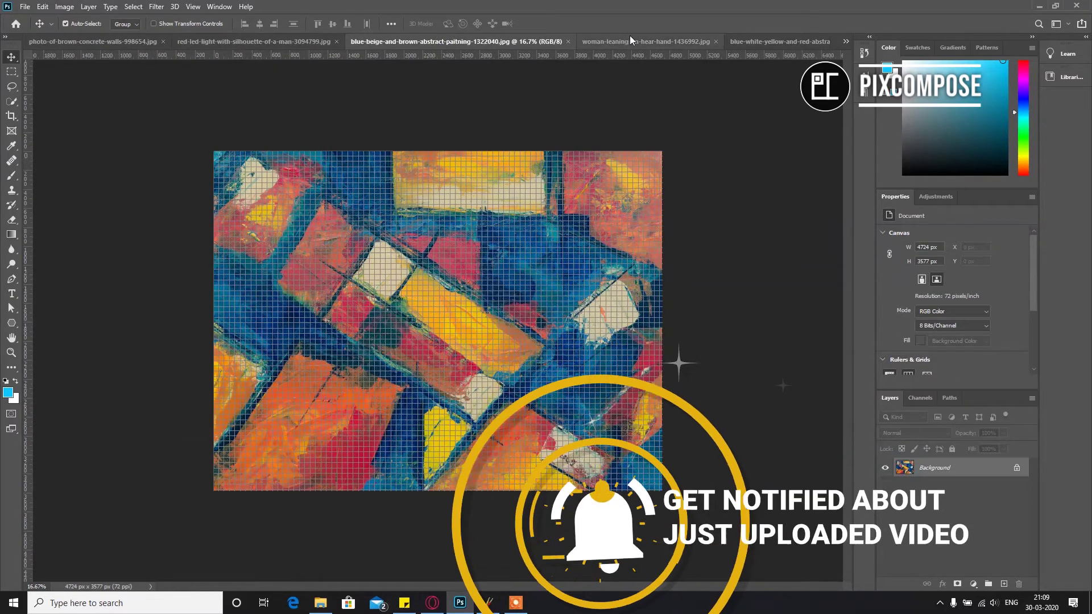
left_click(634, 40)
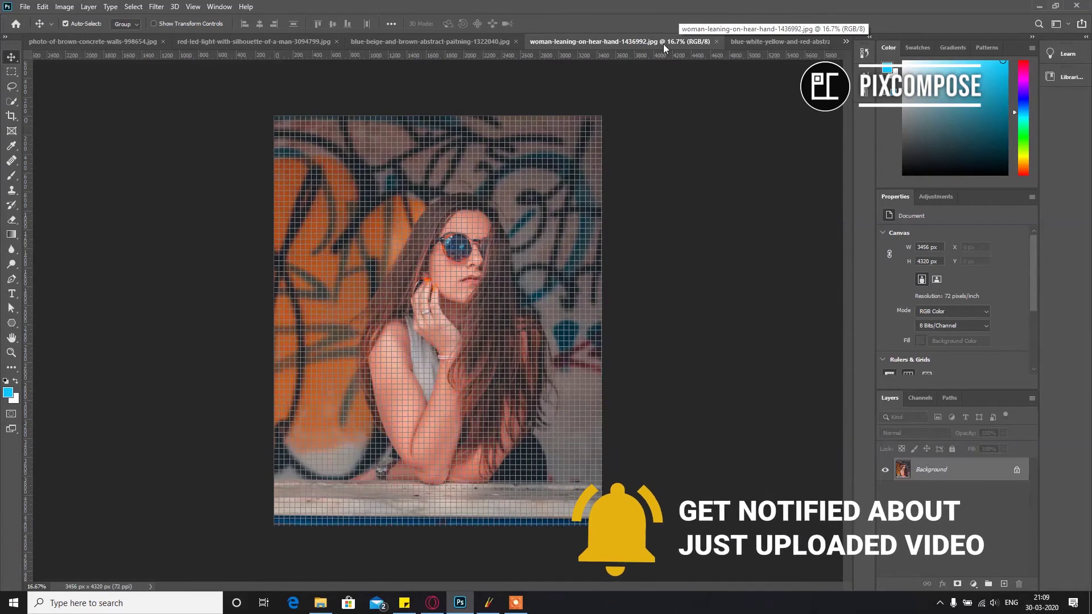
left_click(773, 43)
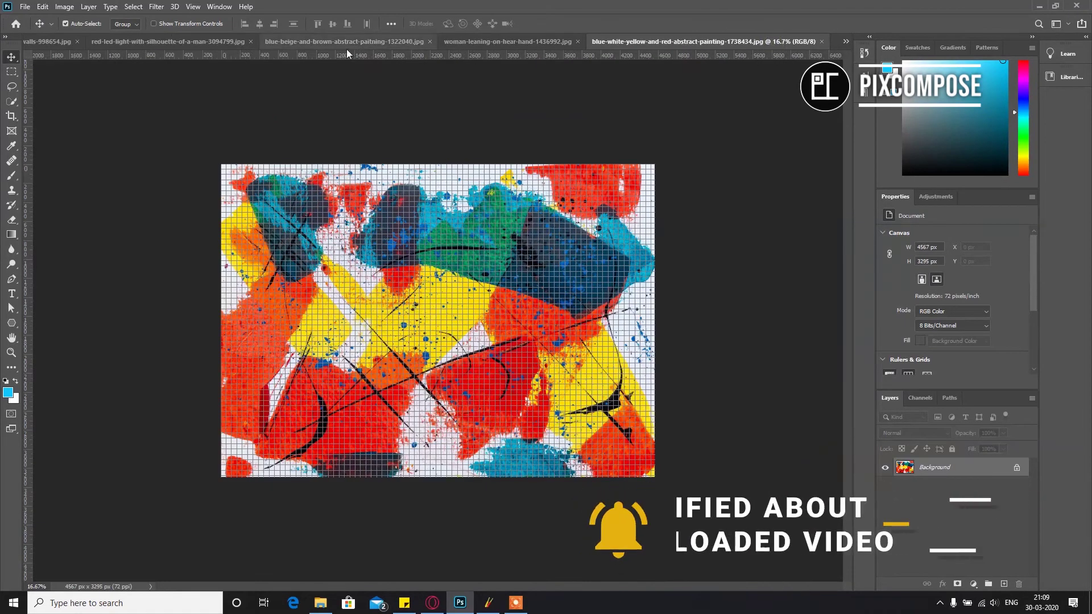
left_click(319, 39)
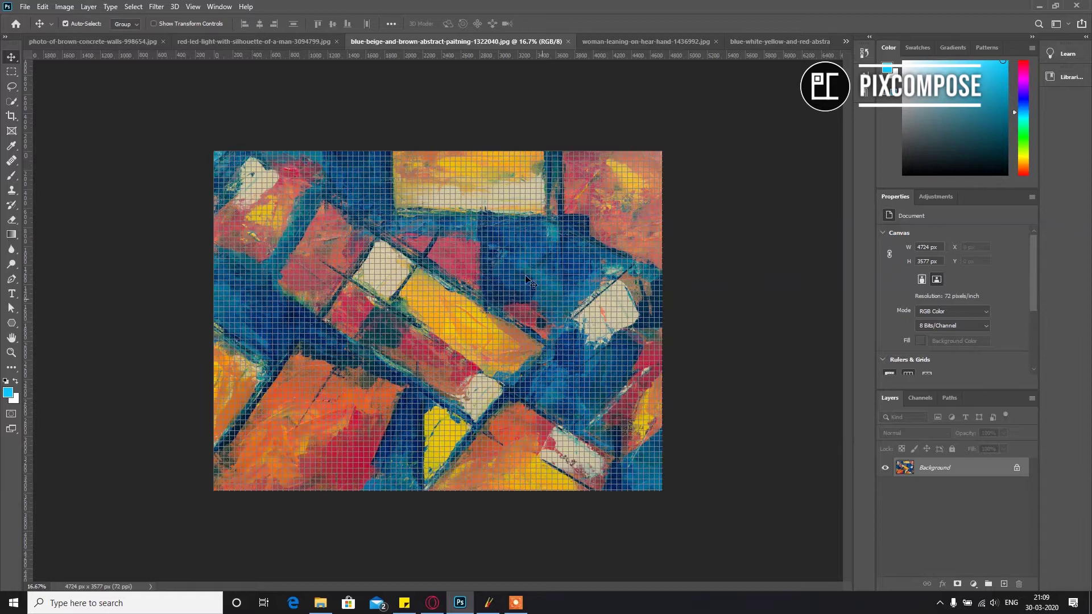
left_click(149, 40)
left_click(765, 41)
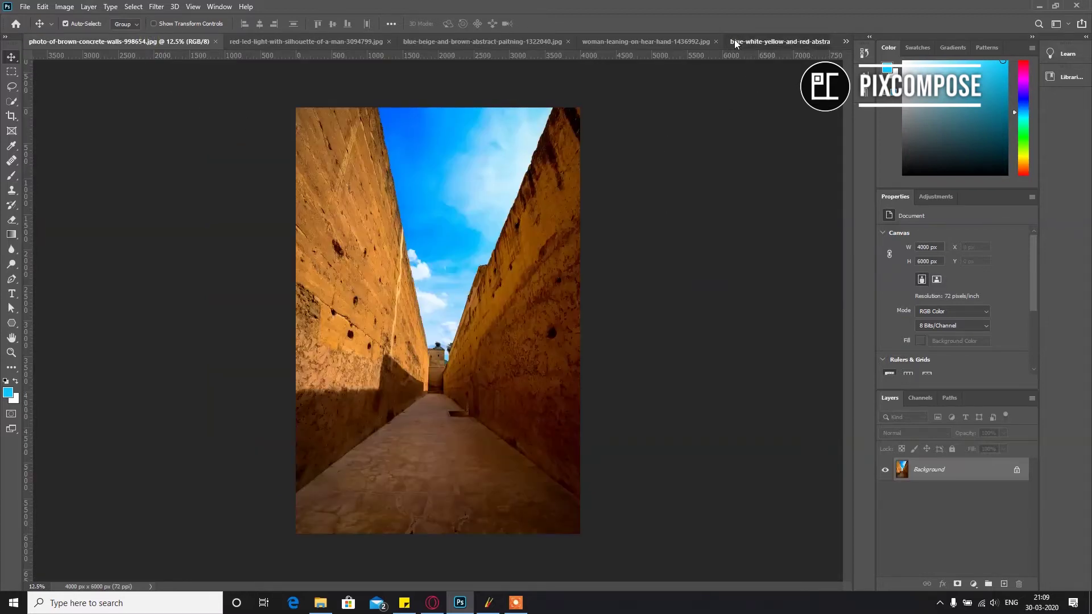
left_click(539, 39)
Step: Copy the blue, beige and brown abstract painting into the brown concrete walls photo as a layer and move it over the passage
left_click(407, 42)
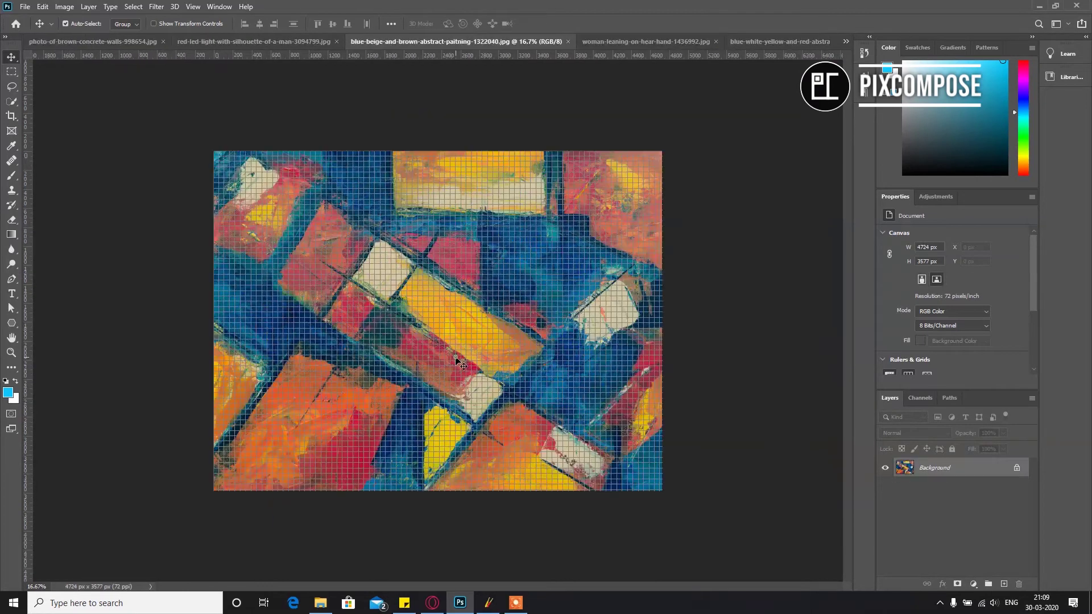
mouse_move(461, 362)
left_mouse_down()
mouse_move(296, 165)
mouse_move(200, 90)
mouse_move(200, 58)
mouse_move(142, 43)
mouse_move(472, 288)
left_mouse_up()
mouse_move(471, 248)
left_mouse_down()
mouse_move(560, 321)
mouse_move(515, 305)
mouse_move(525, 314)
left_mouse_up()
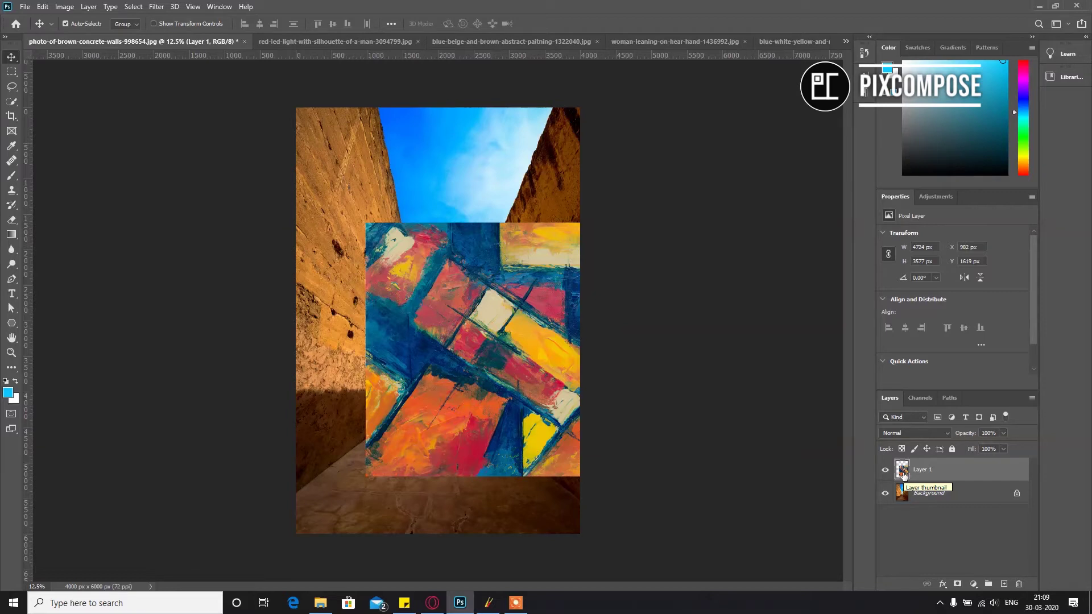
mouse_move(518, 417)
left_mouse_down()
mouse_move(521, 294)
mouse_move(553, 451)
mouse_move(625, 541)
mouse_move(561, 495)
mouse_move(432, 529)
mouse_move(443, 524)
left_mouse_up()
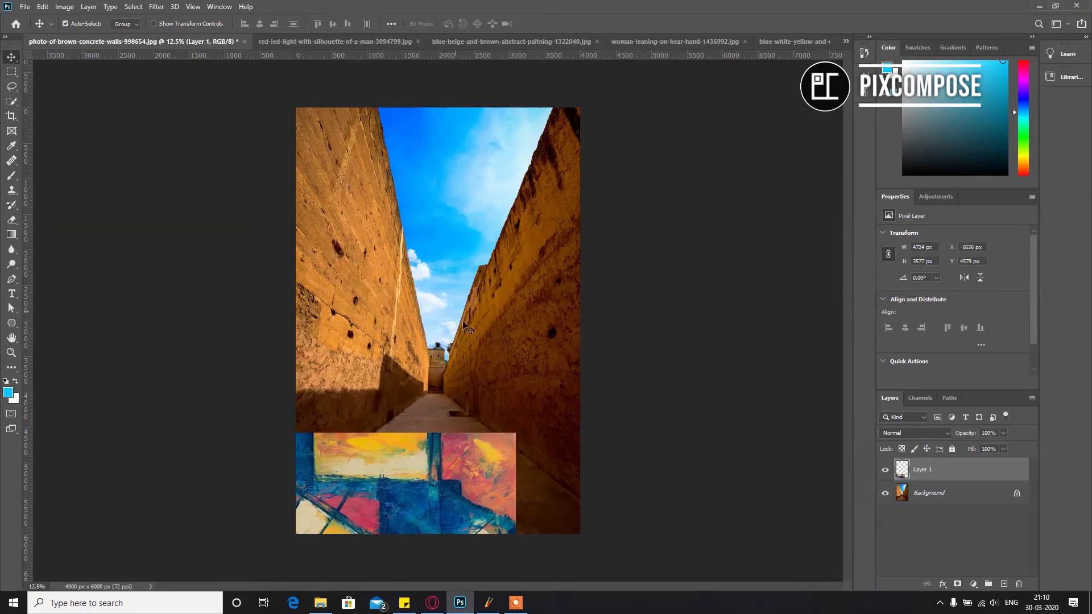
mouse_move(444, 467)
left_mouse_down()
mouse_move(501, 350)
mouse_move(732, 180)
mouse_move(611, 217)
mouse_move(592, 316)
mouse_move(515, 483)
mouse_move(389, 453)
left_mouse_up()
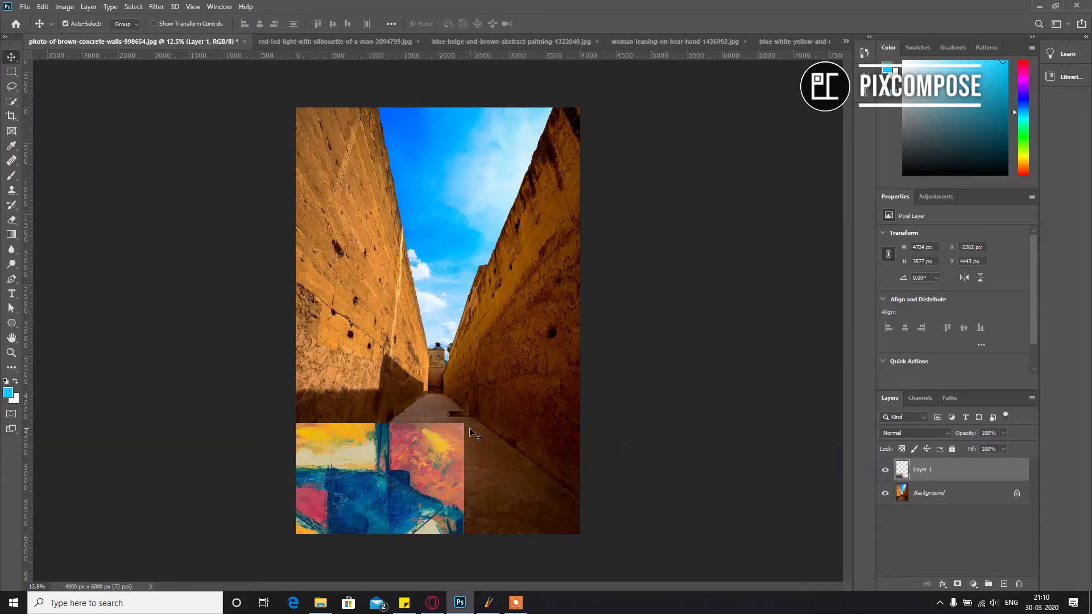
mouse_move(455, 449)
left_mouse_down()
mouse_move(483, 378)
mouse_move(706, 319)
mouse_move(625, 137)
left_mouse_up()
Step: Free-transform the painting layer, placing it over the right wall, and lower its opacity to 65%
key("ctrl+t")
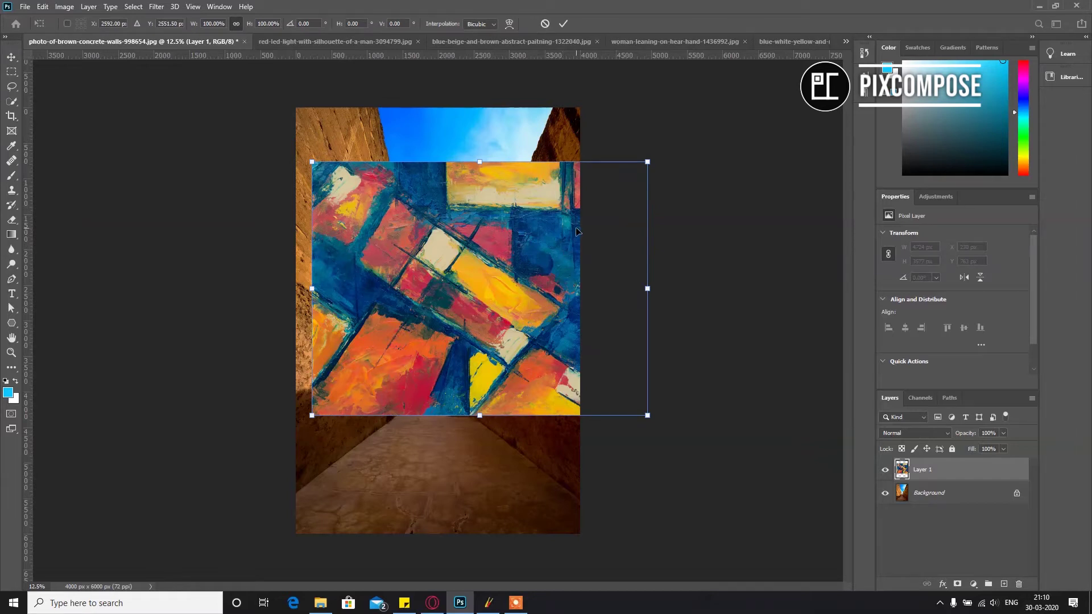
left_click_drag(529, 222, 583, 239)
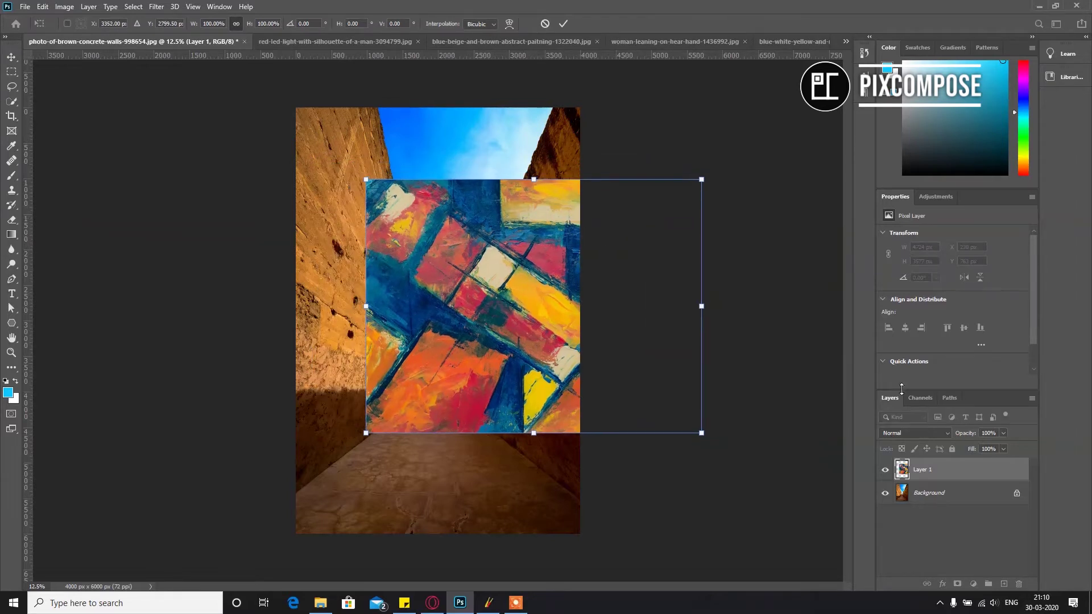
left_click(1002, 434)
left_click_drag(1000, 449, 987, 451)
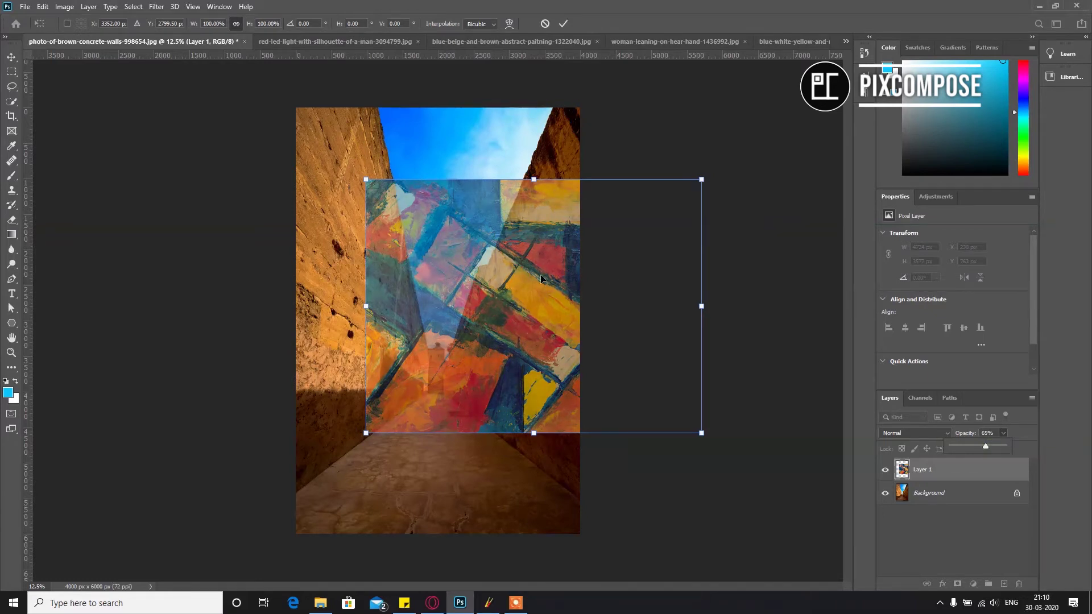
left_click_drag(541, 279, 548, 319)
Step: Distort the painting so its four corners follow the right wall's perspective, from the far end to beyond the photo's edge, and apply the transform
right_click(549, 319)
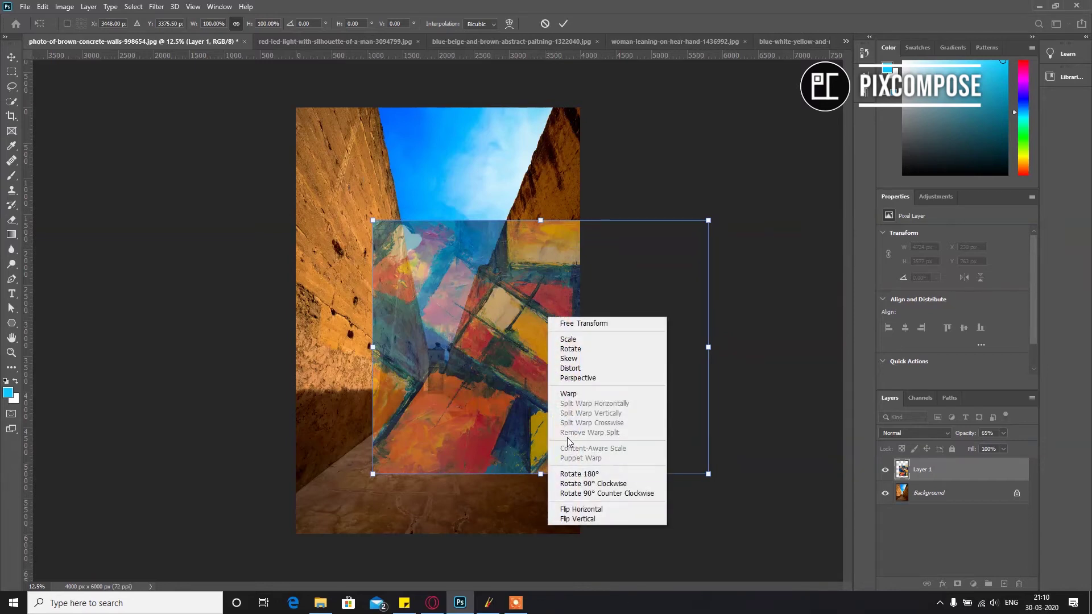
left_click(568, 369)
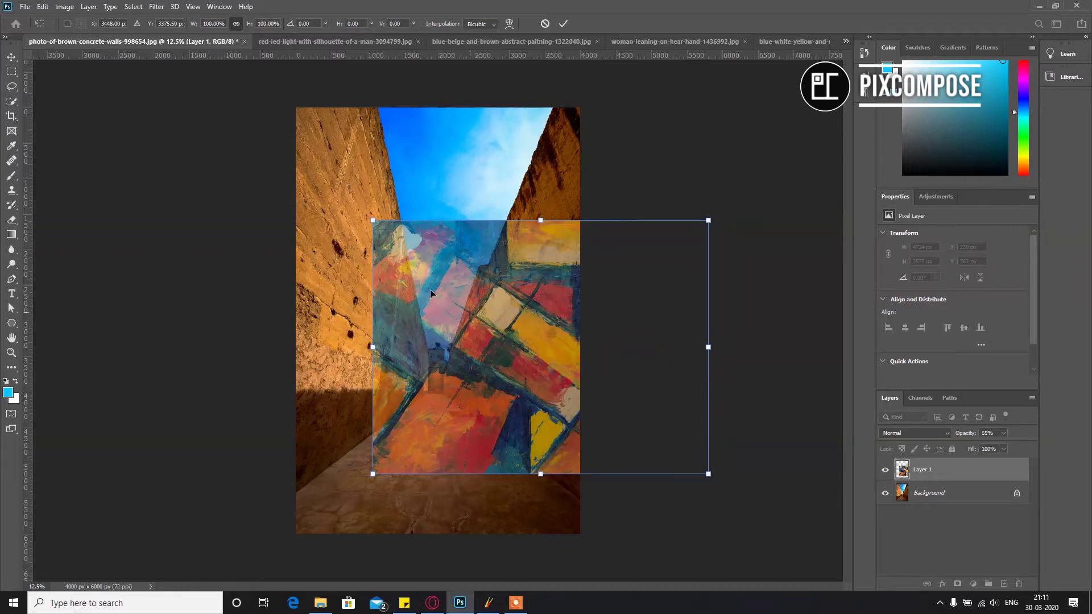
mouse_move(373, 222)
left_mouse_down()
mouse_move(448, 380)
mouse_move(456, 359)
mouse_move(439, 362)
mouse_move(434, 348)
mouse_move(443, 352)
left_mouse_up()
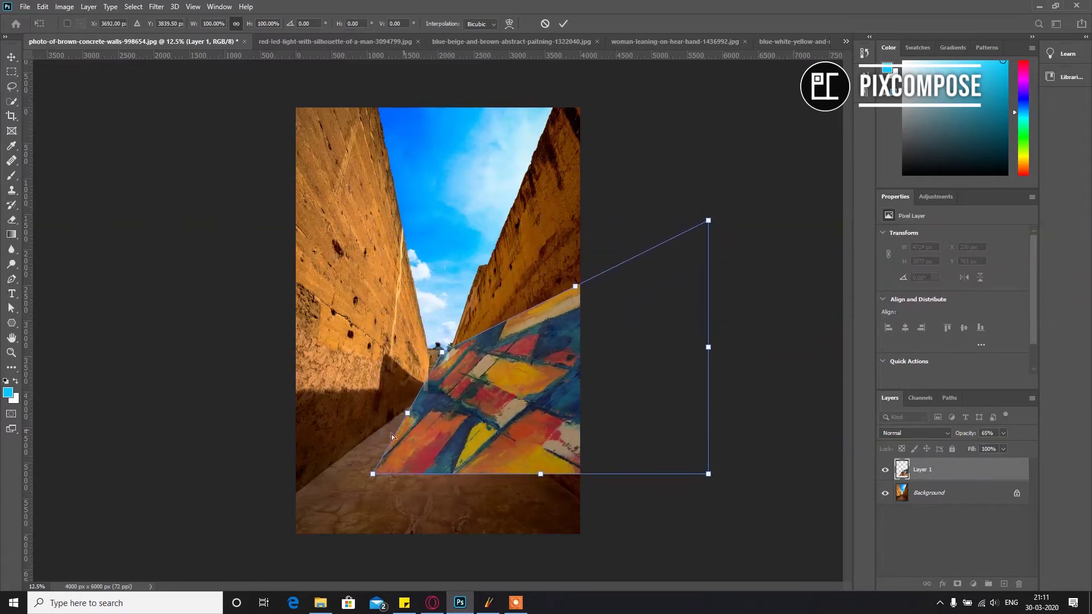
mouse_move(372, 474)
left_mouse_down()
mouse_move(393, 429)
mouse_move(443, 395)
left_mouse_up()
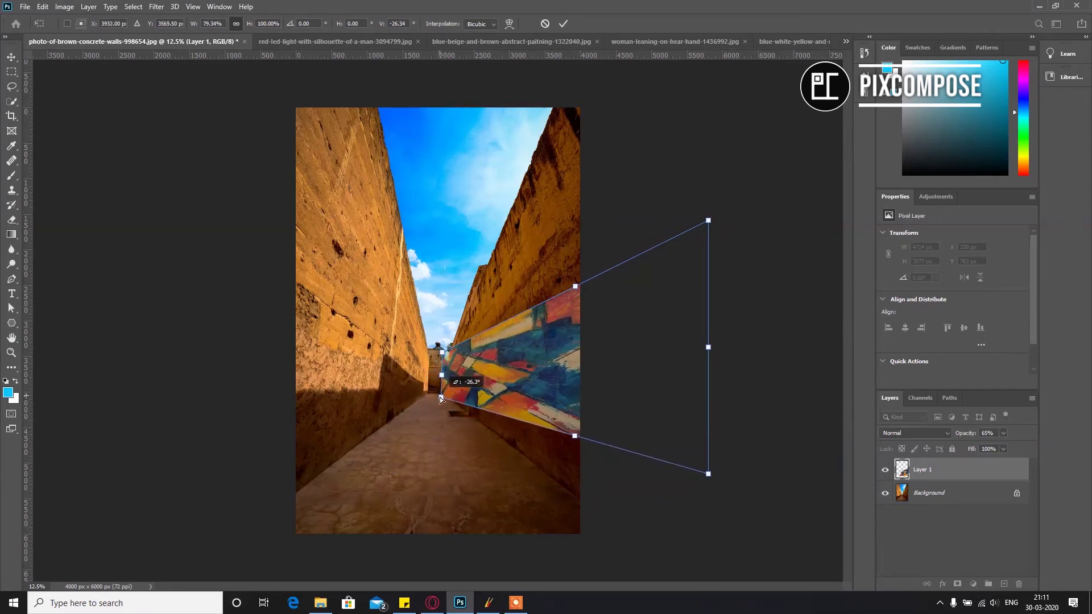
mouse_move(709, 474)
left_mouse_down()
mouse_move(678, 529)
mouse_move(658, 546)
mouse_move(633, 545)
left_mouse_up()
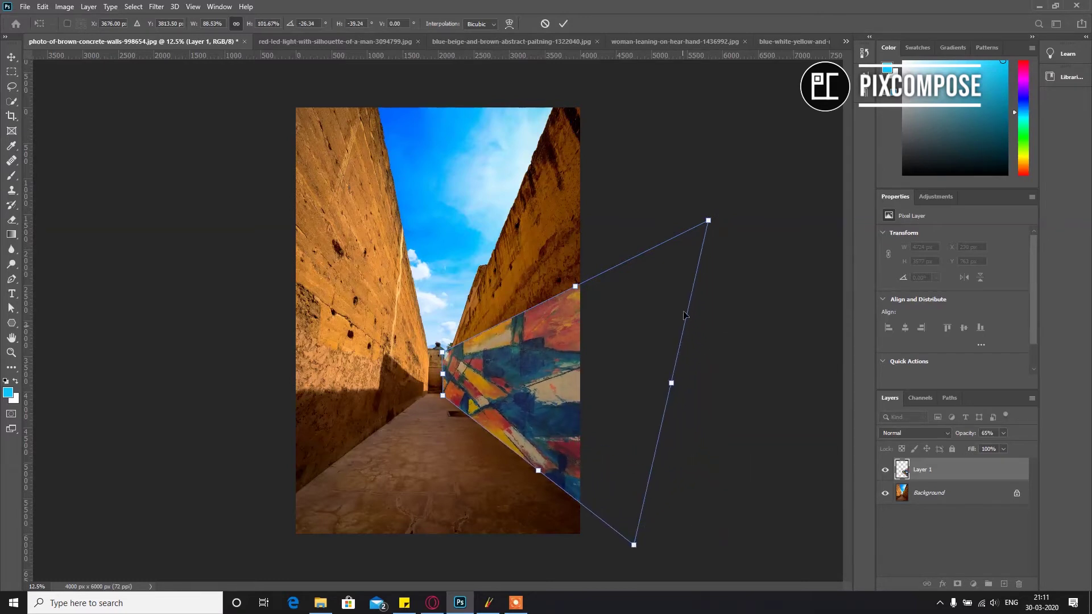
mouse_move(709, 221)
left_mouse_down()
mouse_move(625, 23)
mouse_move(590, 6)
left_mouse_up()
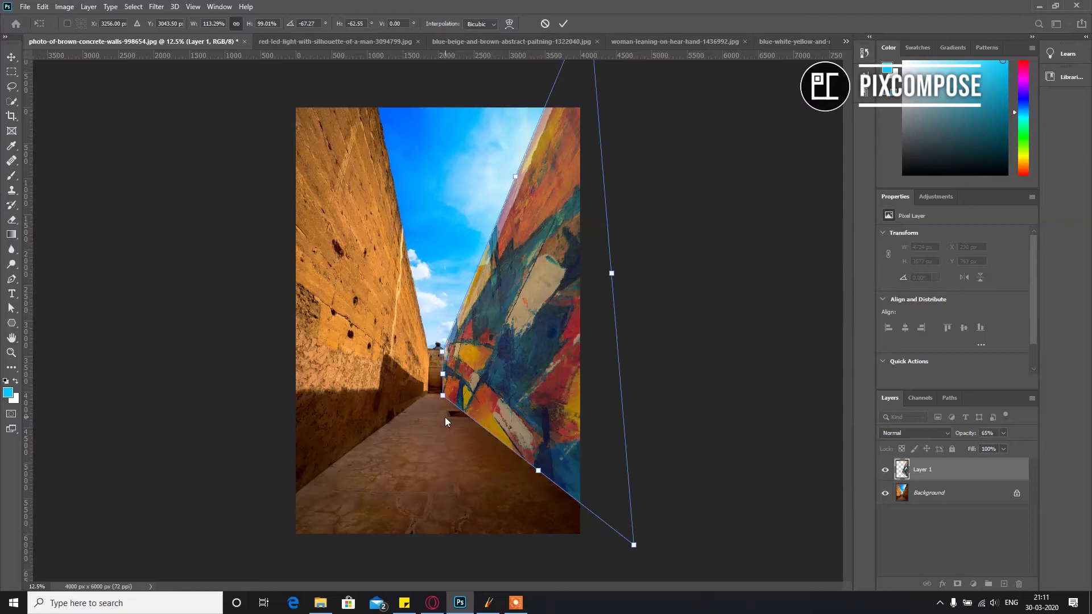
left_click_drag(442, 356, 442, 353)
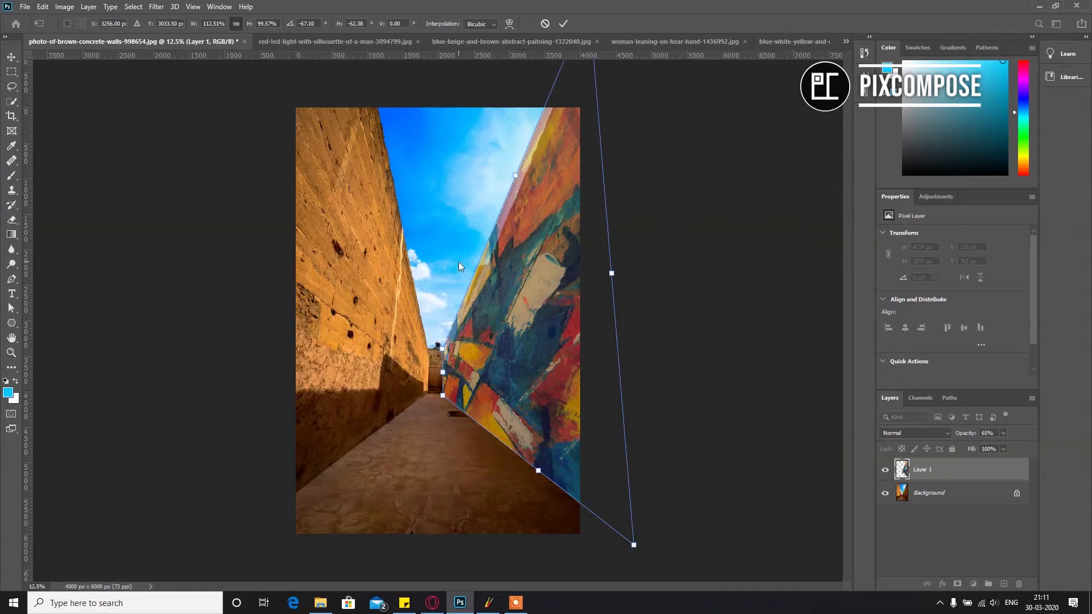
left_click(564, 24)
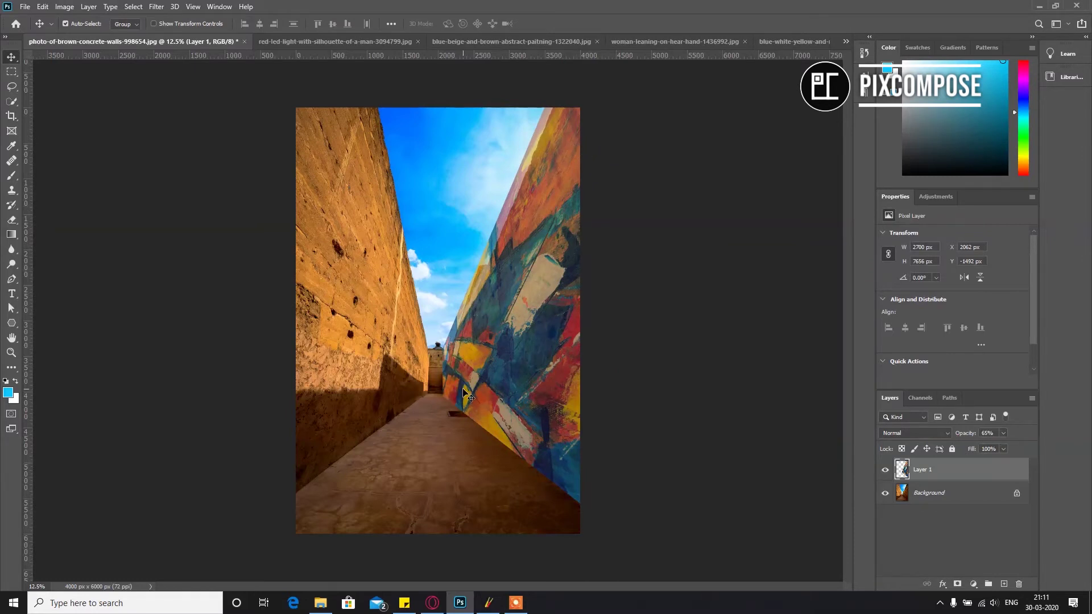
Step: Hide the painting layer and start a Polygonal Lasso outline down the photo's right edge to the base of the right wall
left_click(886, 472)
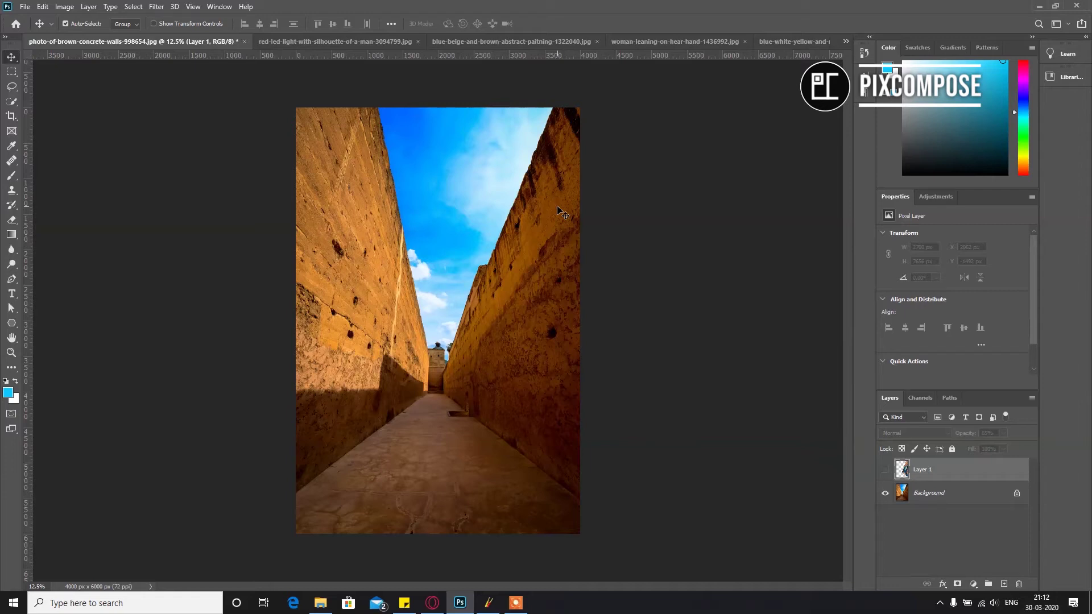
key("w")
left_click(16, 86)
left_click(46, 98)
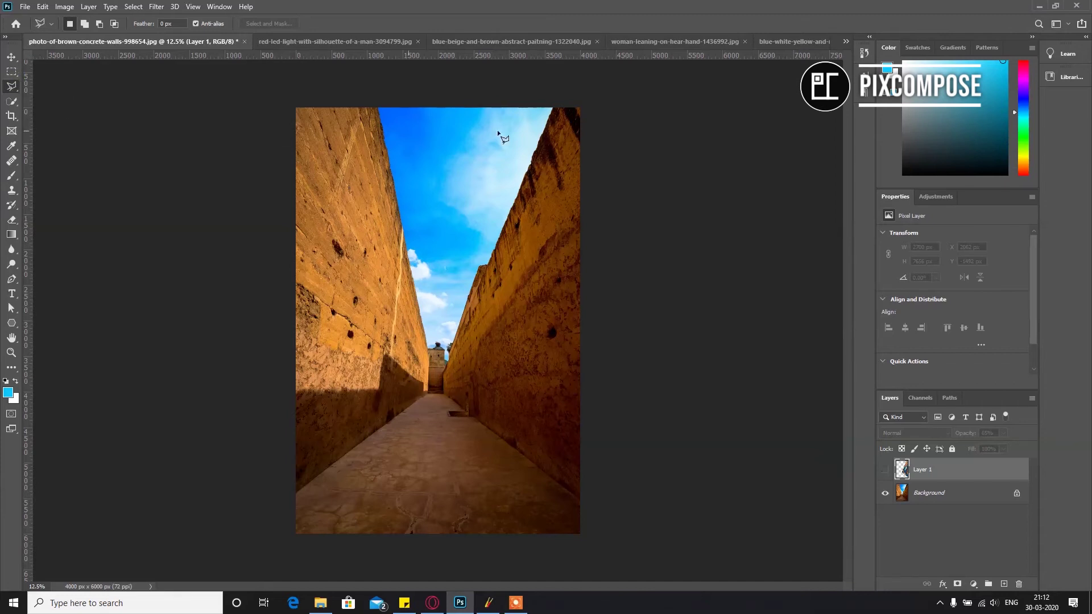
left_click(580, 108)
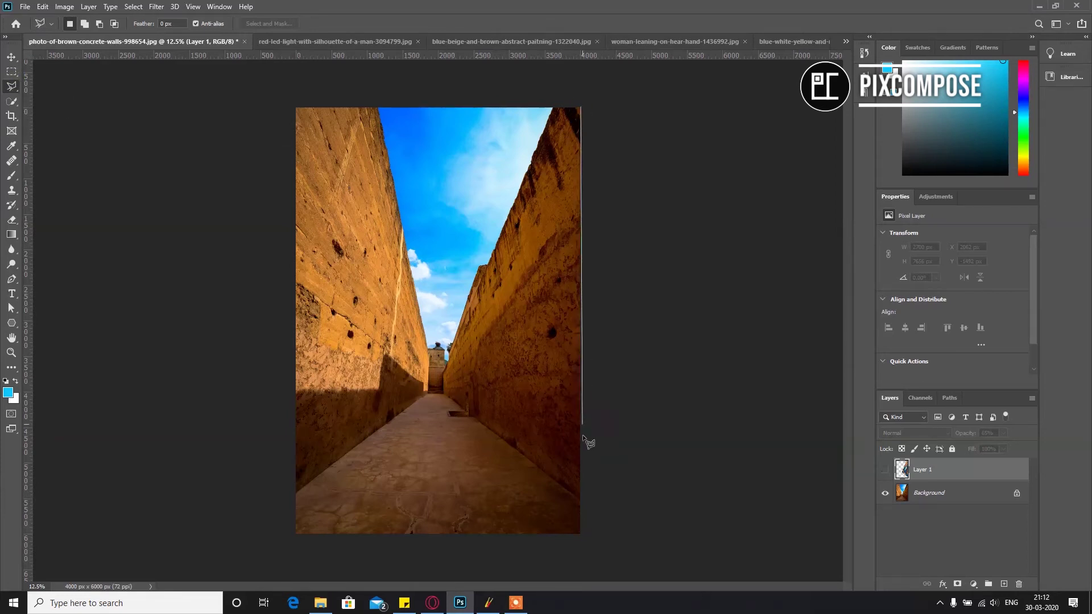
left_click(582, 500)
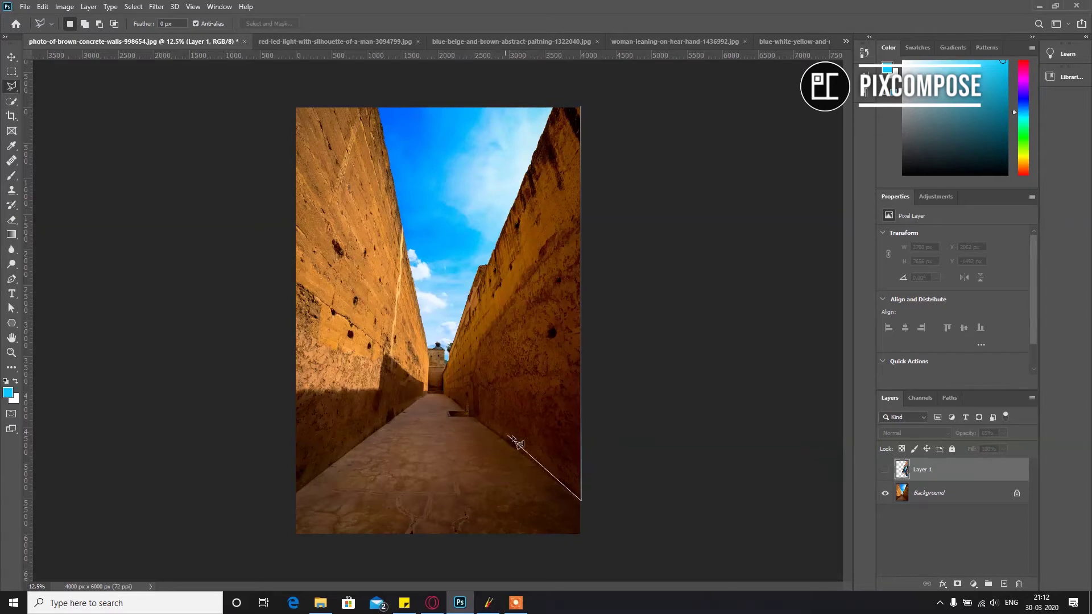
Step: Continue the lasso outline along the right wall's base, around the floor recess, and up the wall's far vertical edge
scroll(551, 455, "up", 1)
scroll(551, 455, "up", 4)
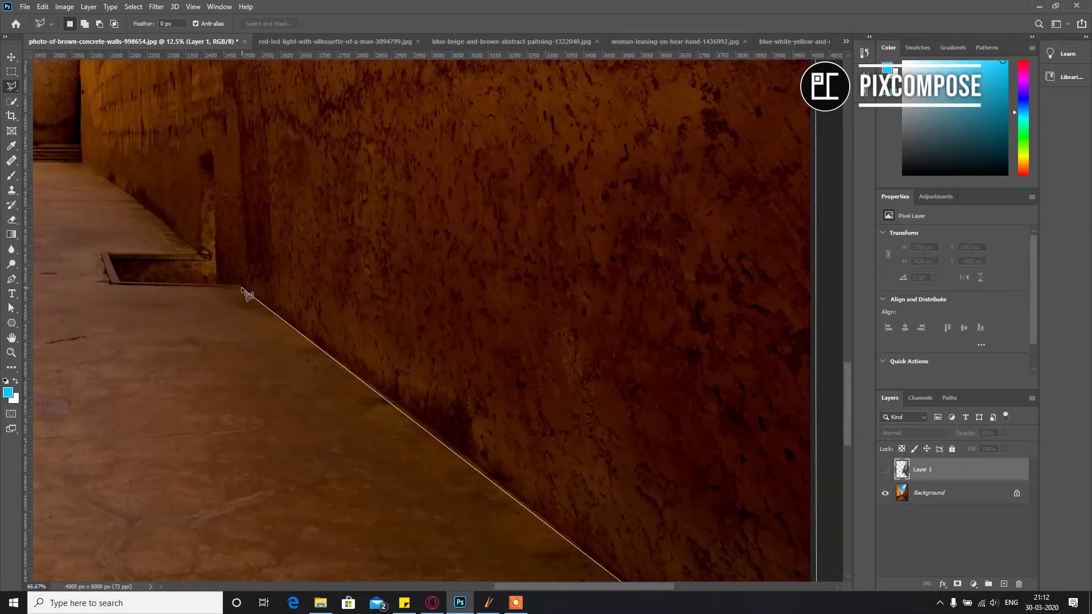
left_click(241, 288)
left_click(215, 287)
left_click(215, 262)
left_click(202, 262)
left_click(157, 217)
left_click(128, 197)
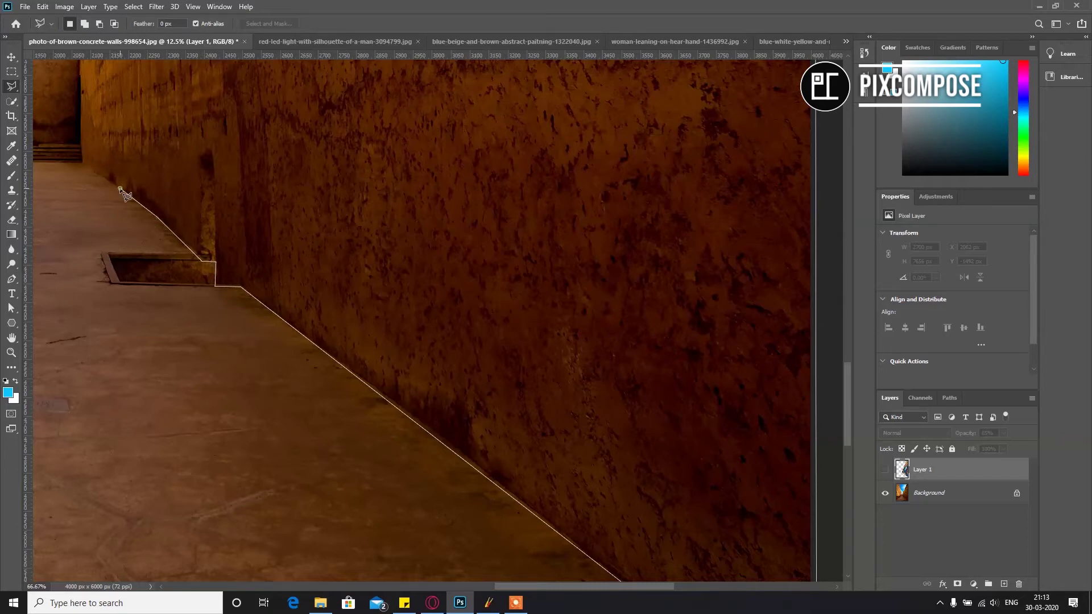
left_click(83, 164)
left_click(80, 143)
scroll(81, 61, "up", 3)
left_click(80, 208)
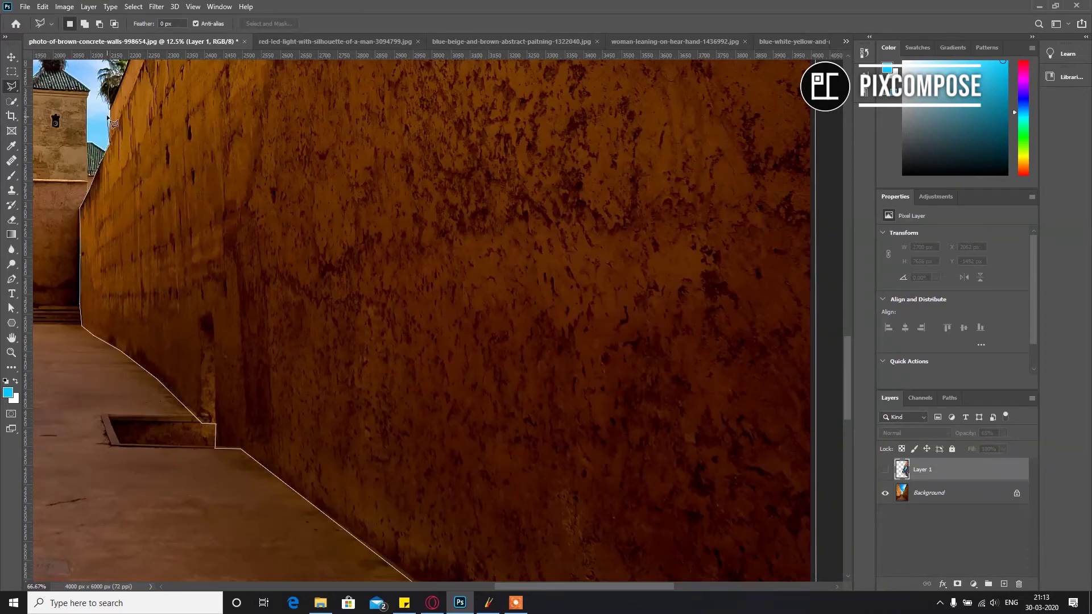
Step: Trace the right wall's jagged upper edge against the sky up to the photo's top border and close the selection
scroll(114, 143, "up", 3)
scroll(215, 257, "up", 5)
left_click(214, 226)
left_click(216, 227)
left_click(220, 220)
left_click(231, 184)
left_click(234, 180)
left_click(249, 138)
left_click(256, 118)
left_click(262, 101)
left_click(265, 85)
left_click(274, 72)
left_click(288, 69)
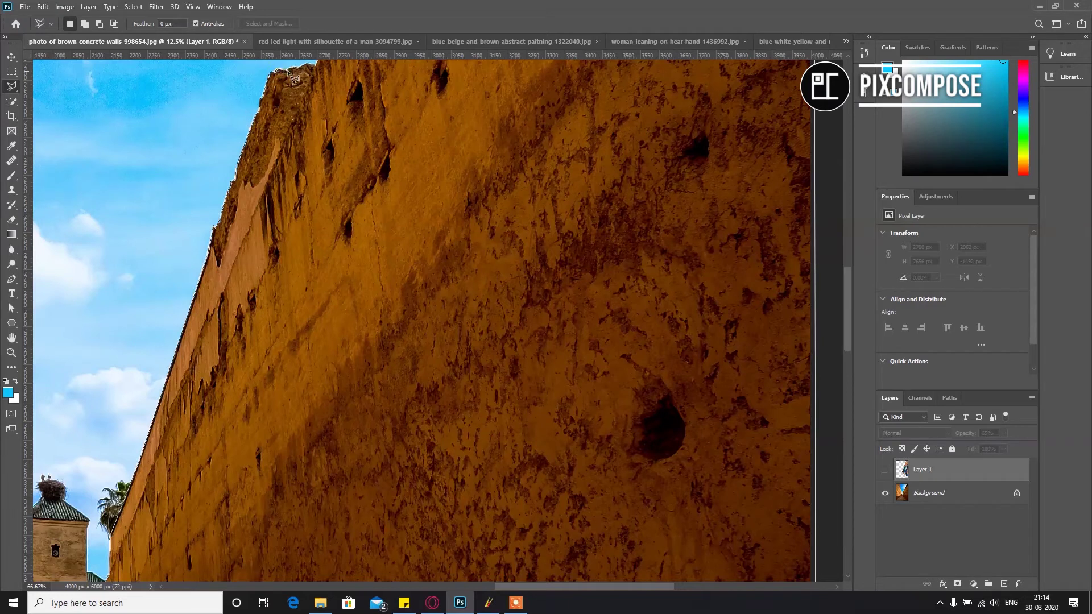
scroll(302, 77, "up", 5)
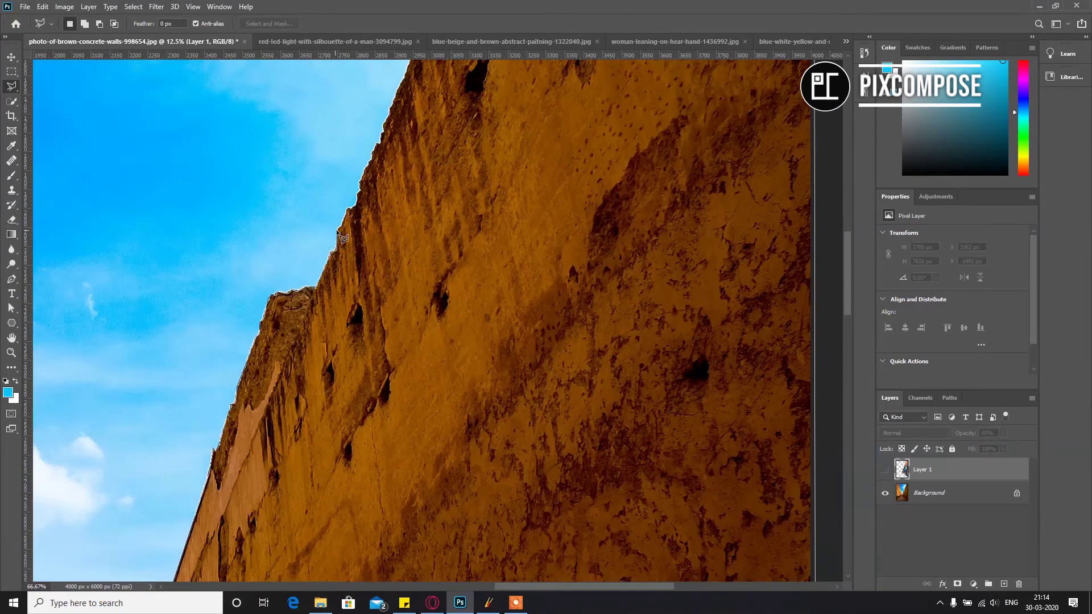
left_click(355, 207)
left_click(358, 196)
left_click(360, 184)
left_click(364, 169)
left_click(371, 160)
left_click(374, 149)
left_click(378, 143)
left_click(382, 134)
left_click(384, 124)
left_click(390, 114)
left_click(390, 107)
scroll(408, 73, "up", 4)
left_click(413, 230)
left_click(420, 224)
left_click(432, 195)
left_click(440, 173)
left_click(448, 153)
left_click(455, 135)
left_click(461, 124)
left_click(466, 114)
left_click(476, 94)
left_click(483, 76)
scroll(483, 73, "up", 5)
left_click(485, 256)
left_click(490, 254)
left_click(494, 240)
left_click(501, 218)
left_click(521, 170)
left_click(530, 160)
left_click(540, 128)
left_click(548, 125)
left_click(550, 117)
left_click(552, 104)
scroll(553, 94, "up", 5)
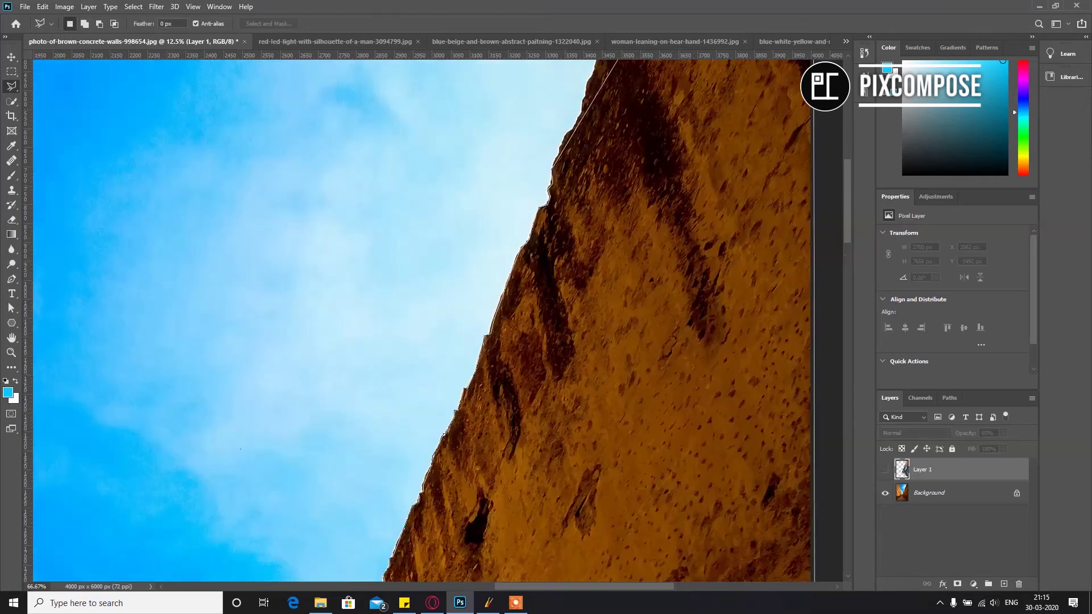
left_click(553, 286)
left_click(557, 275)
left_click(560, 266)
left_click(565, 254)
left_click(573, 248)
left_click(582, 231)
left_click(584, 215)
left_click(587, 199)
left_click(600, 172)
left_click(614, 149)
left_click(633, 105)
scroll(634, 103, "up", 5)
left_click(643, 199)
left_click(653, 186)
left_click(658, 169)
left_click(667, 146)
left_click(813, 147)
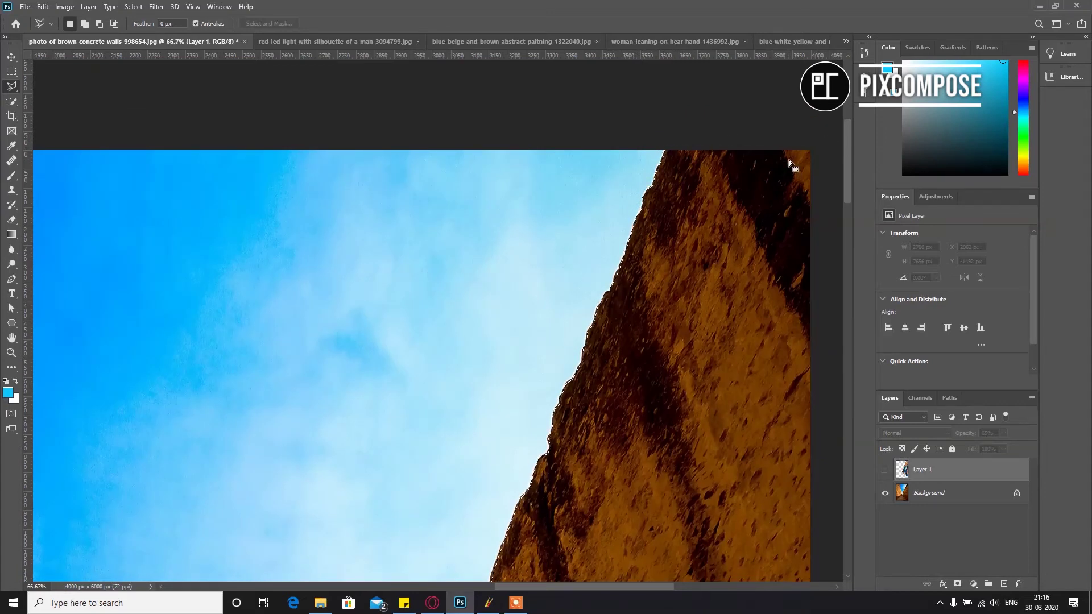
key("ctrl+0")
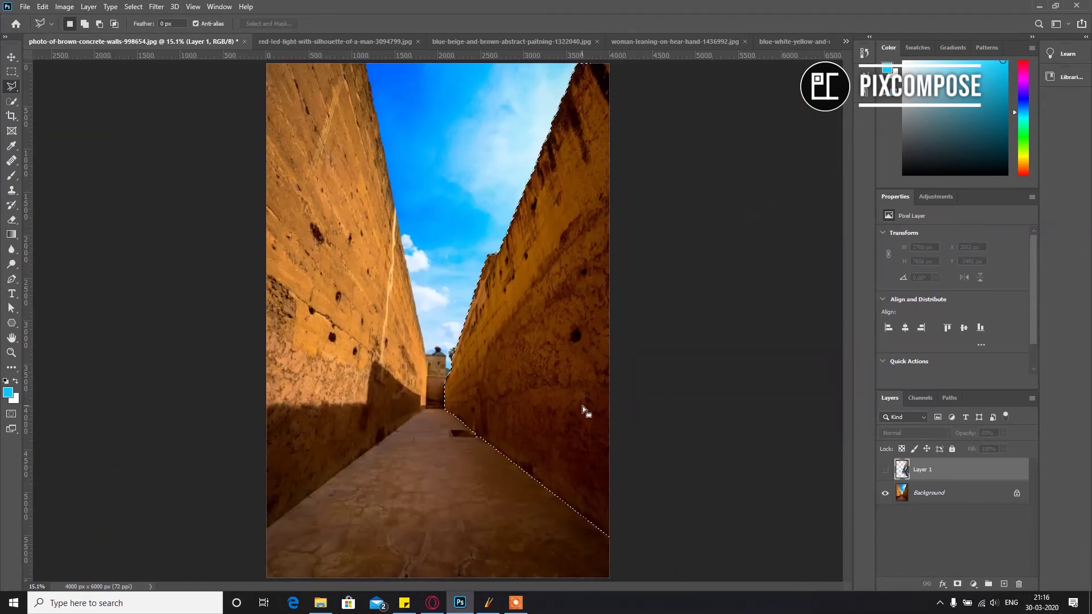
Step: Copy the selected right wall from the Background layer to a new layer
left_click(946, 502)
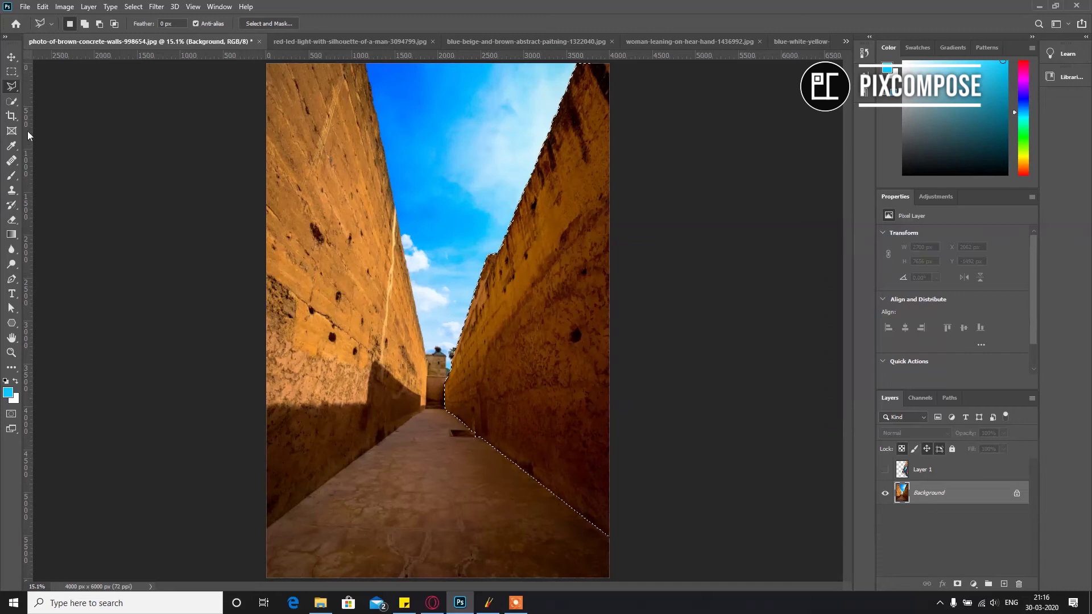
right_click(552, 308)
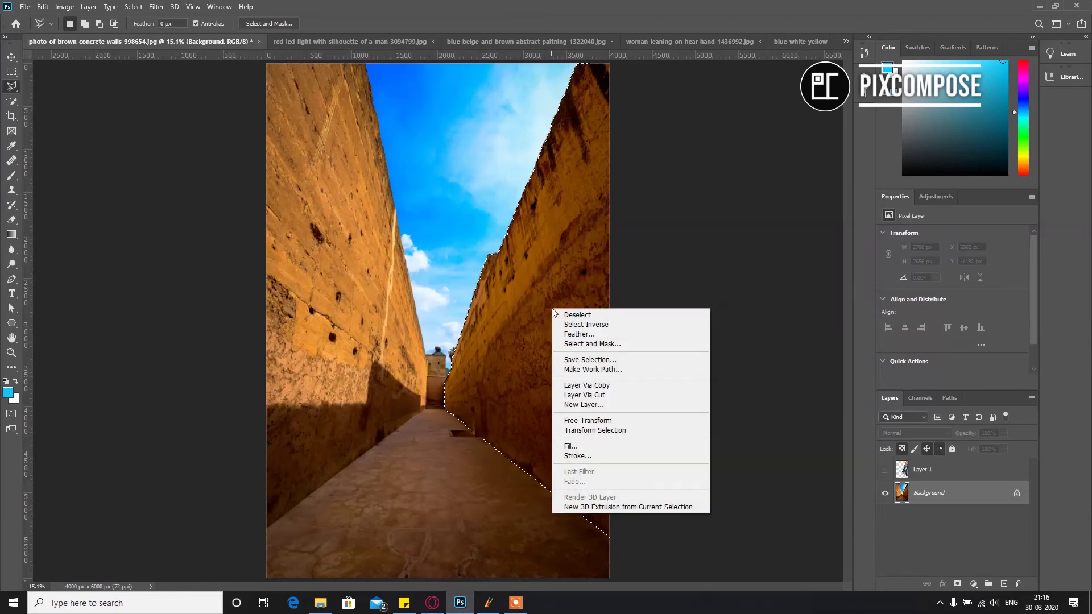
left_click(591, 388)
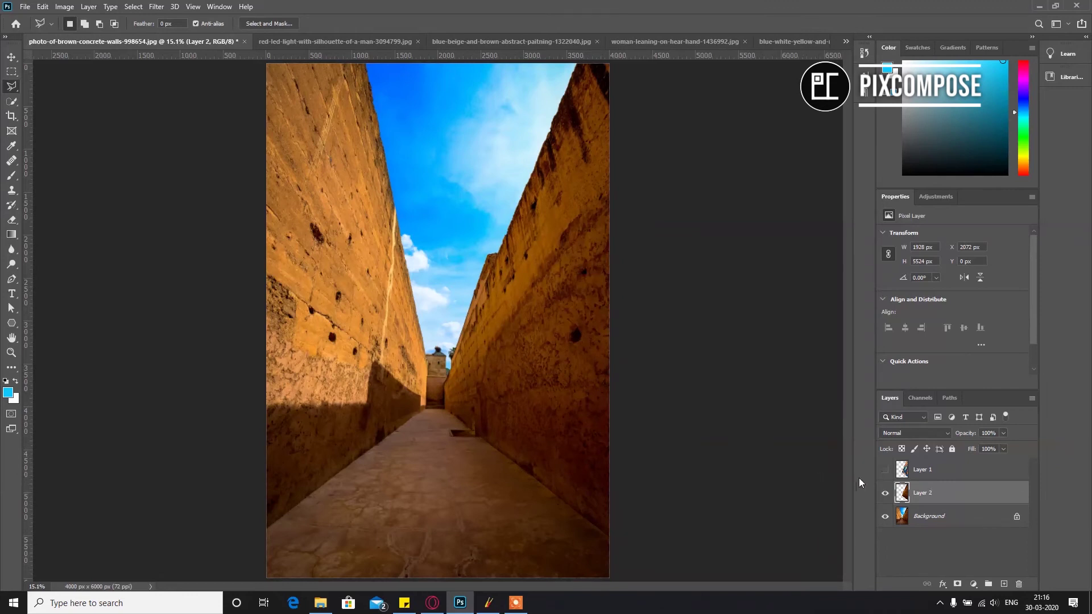
Step: Toggle the Background layer's visibility repeatedly to examine the right wall cutout on its own
left_click(888, 519)
left_click(887, 519)
left_click(890, 520)
left_click(891, 520)
left_click(890, 520)
left_click(890, 520)
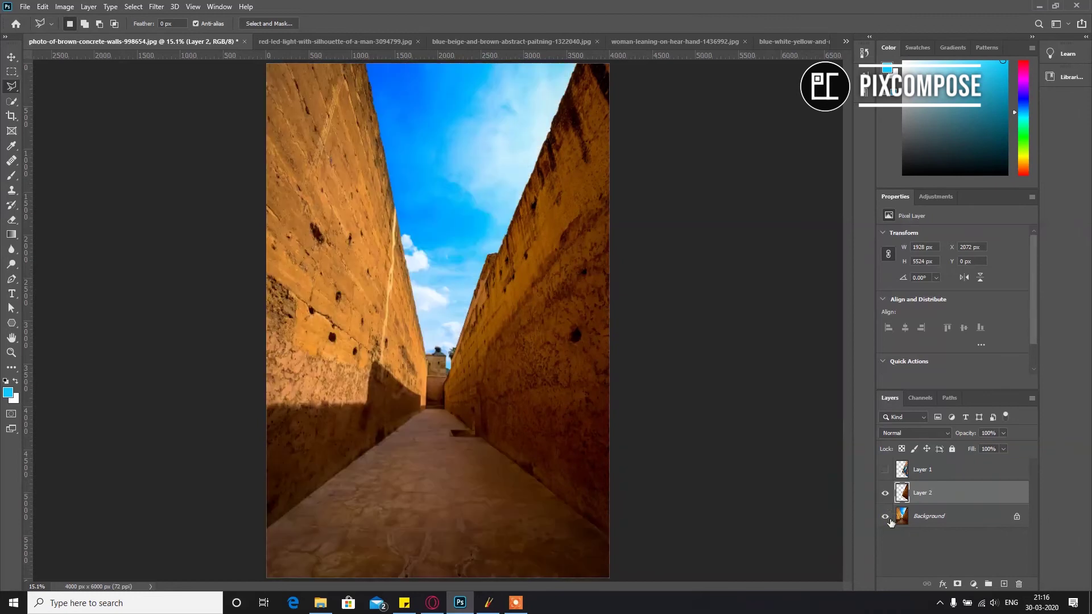
Step: Show the painting layer again and clip it to the wall cutout layer beneath it with a clipping mask
left_click(886, 471)
left_click(929, 478)
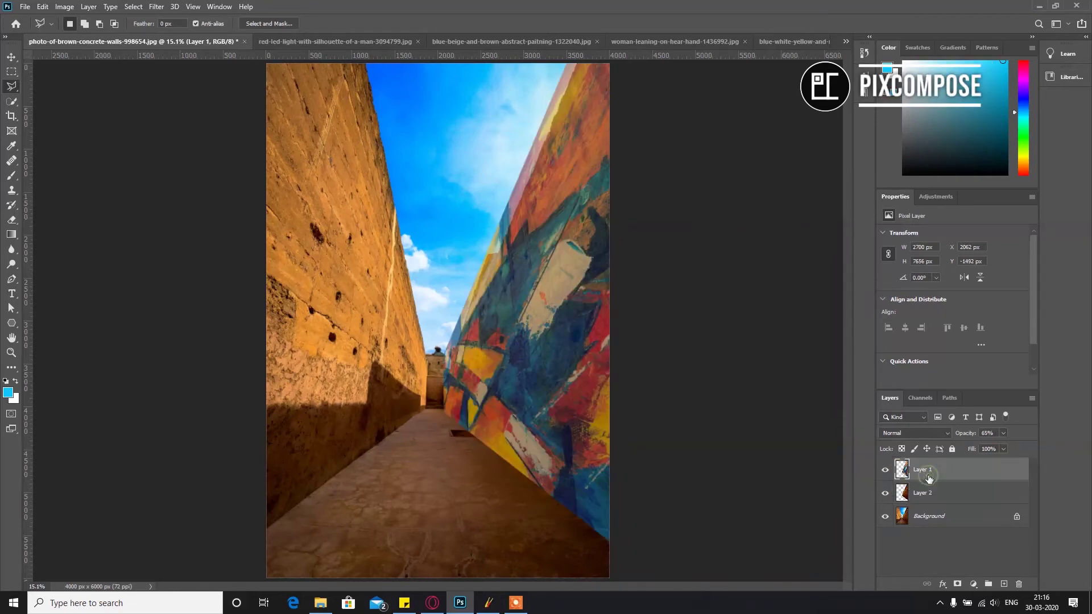
left_click_drag(929, 478, 937, 477)
left_click_drag(937, 476, 932, 478)
left_click_drag(935, 499, 942, 478)
left_click(943, 482, "alt")
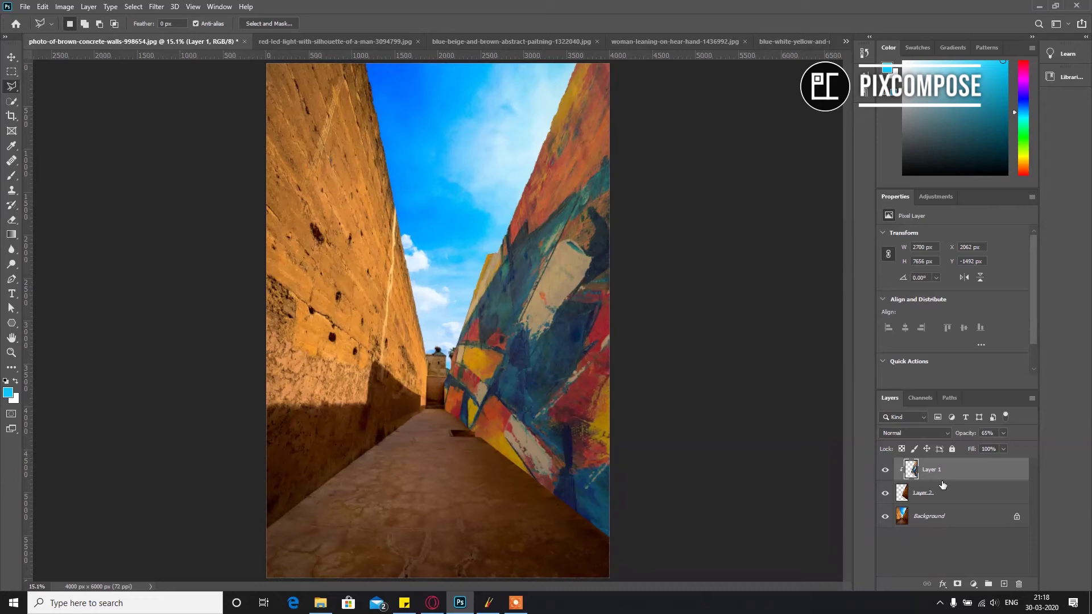
Step: Open the painting layer's blending options and set the Blend If range for Underlying Layer to 29 for shadows and 226 for highlights
double_click(998, 471)
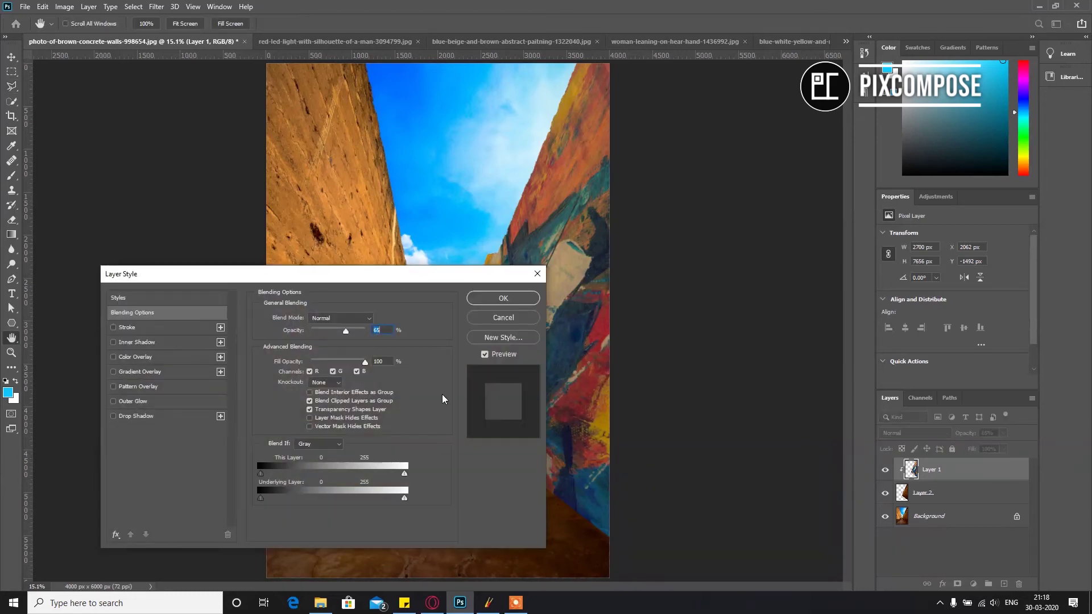
left_click_drag(253, 278, 757, 206)
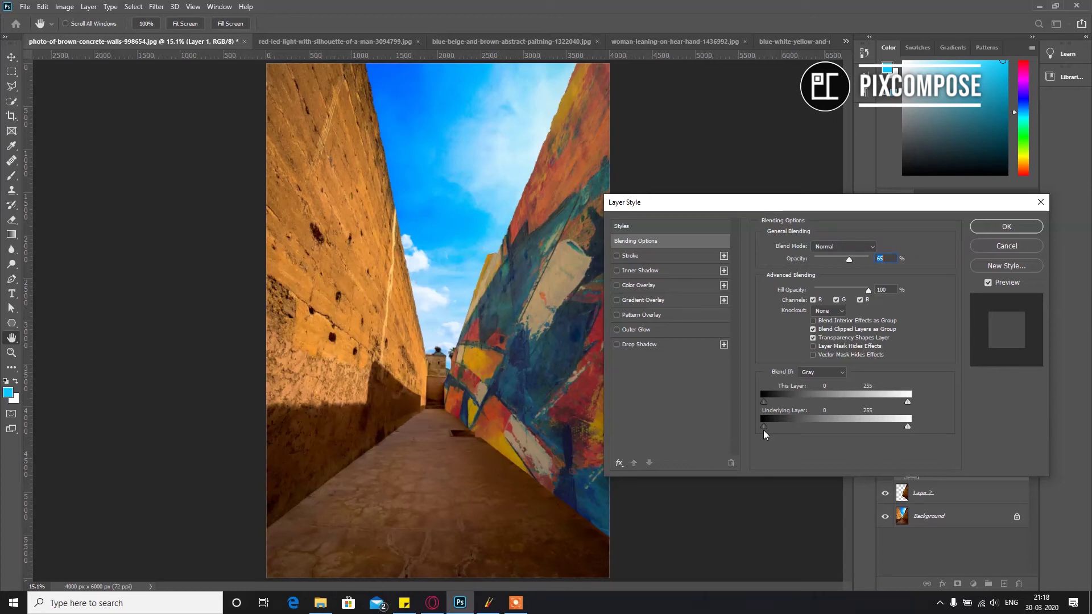
left_click_drag(763, 428, 780, 425)
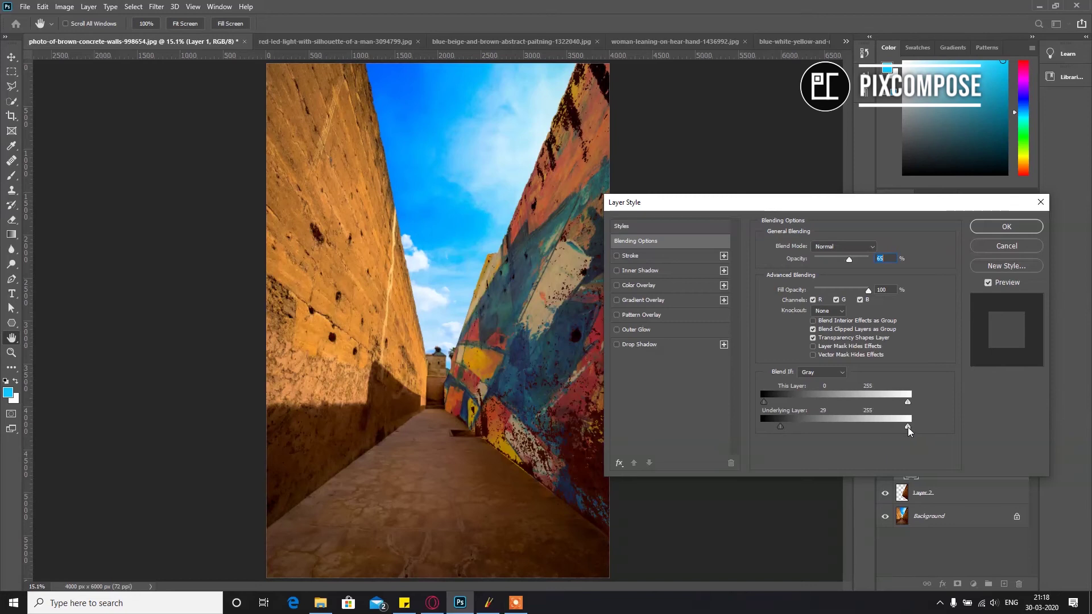
left_click_drag(909, 428, 885, 427)
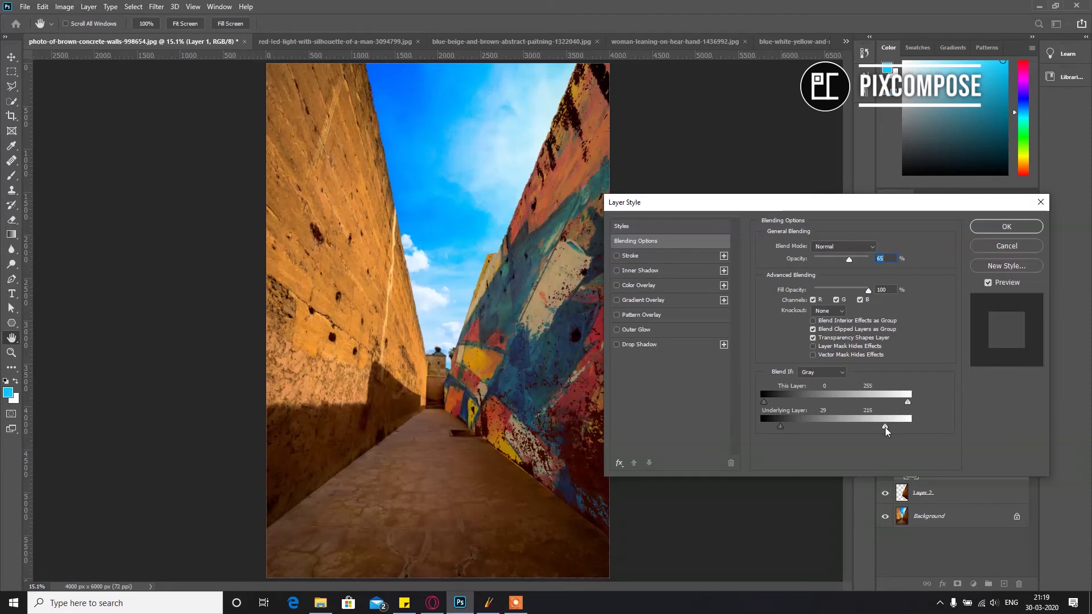
left_click_drag(889, 426, 921, 433)
left_click_drag(907, 431, 892, 428)
Step: Split both Underlying Layer Blend If sliders for soft transitions, giving 0 / 29 for shadows and 226 / 255 for highlights
left_click(778, 429, "alt")
left_click_drag(778, 428, 756, 428)
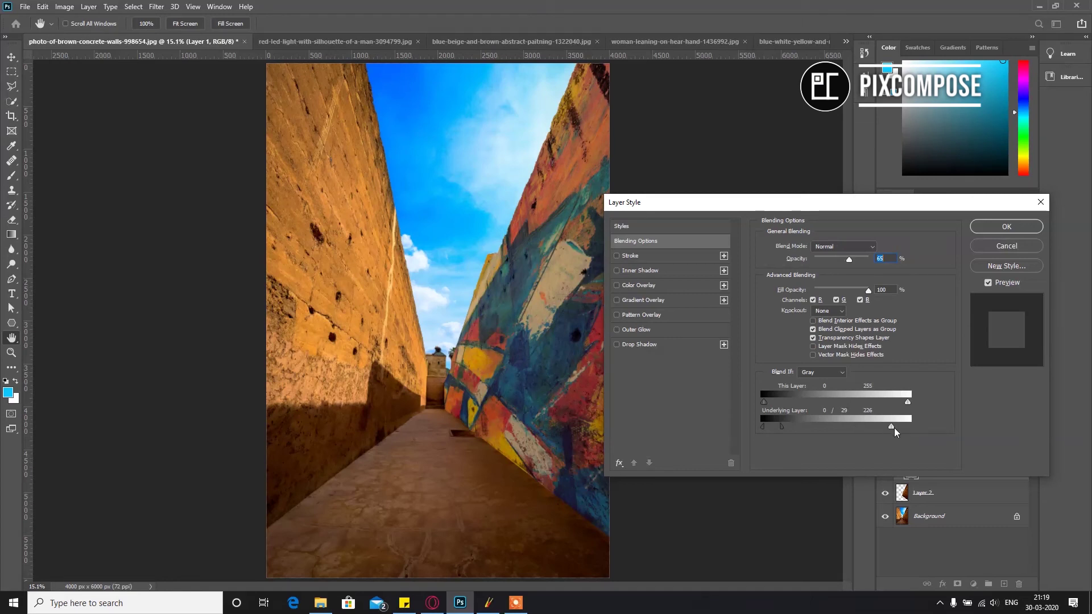
key("alt")
left_click_drag(892, 428, 916, 428)
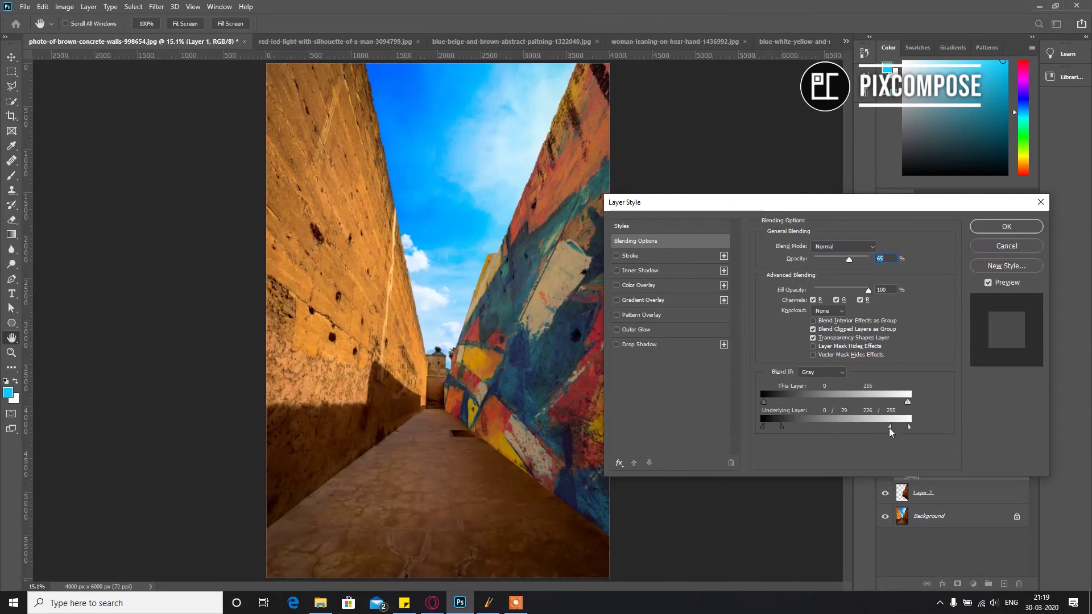
Step: Widen the Underlying Layer Blend If transitions to about 0 / 105 for shadows and 164 / 255 for highlights
left_click_drag(889, 428, 863, 429)
left_click_drag(778, 424, 824, 421)
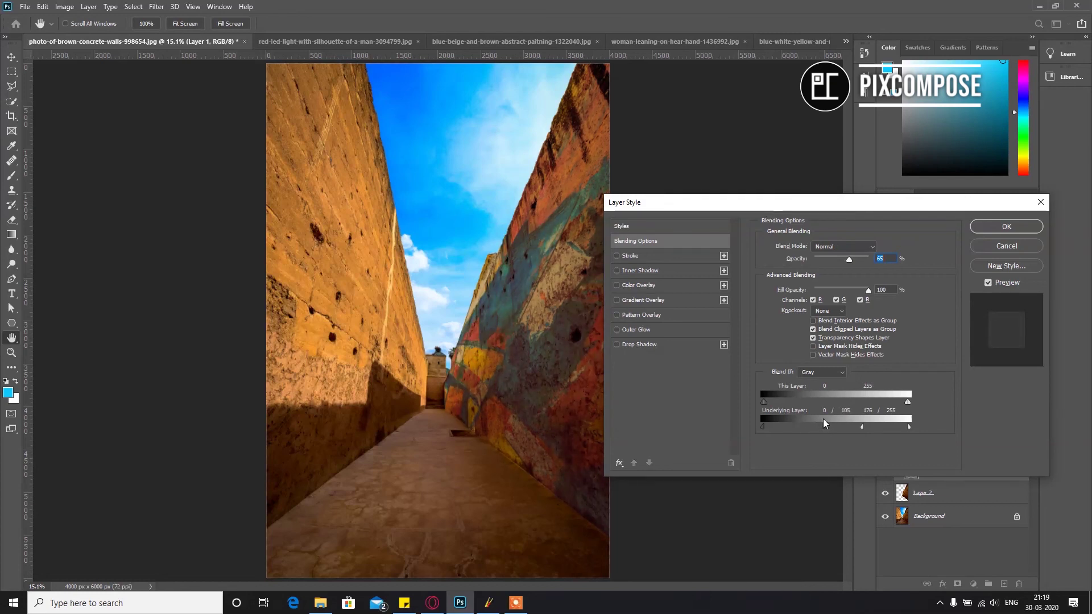
left_click_drag(862, 426, 846, 429)
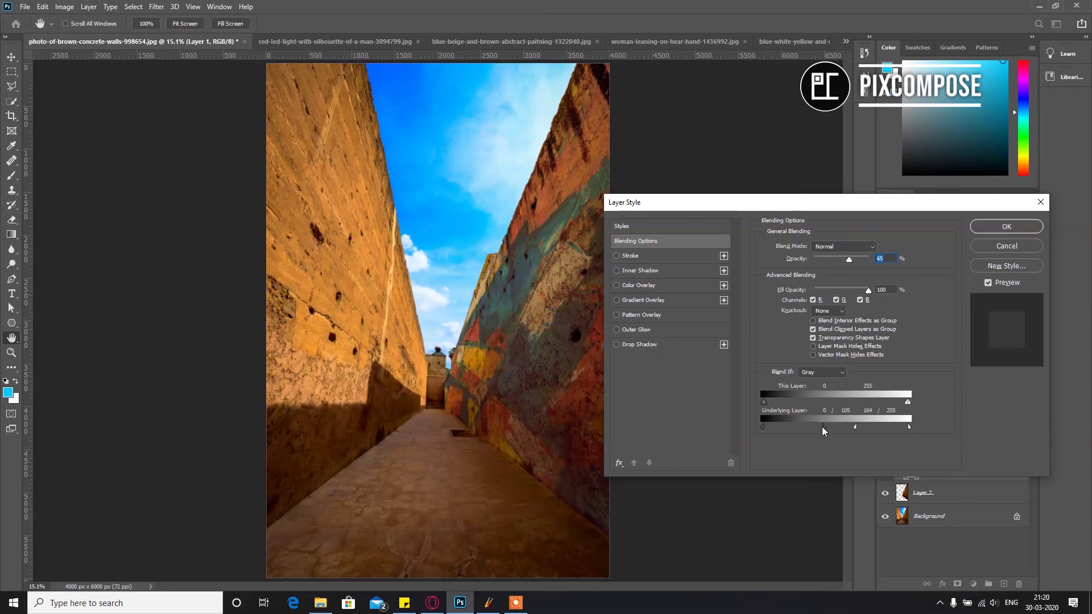